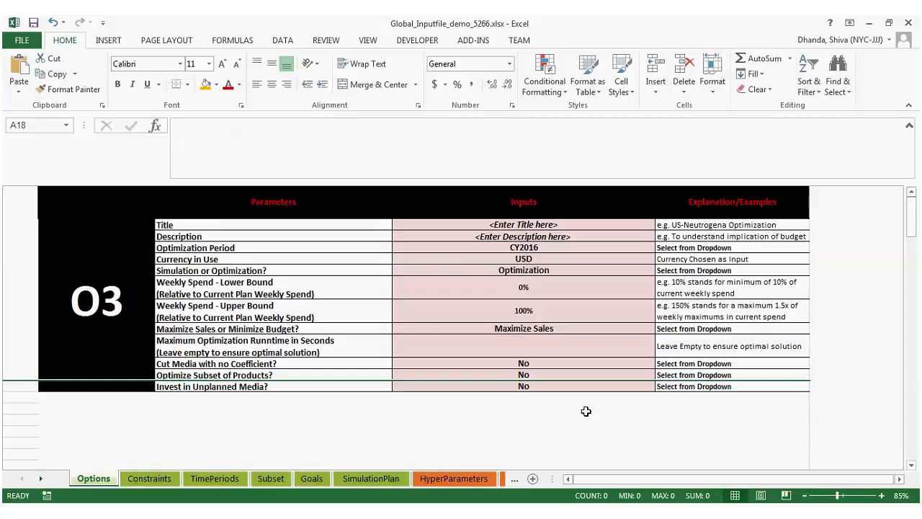
# Enter "France Listerine Optimization" as the Title input on the Options sheet
pyautogui.moveTo(576, 224); pyautogui.dragTo(574, 408)
pyautogui.click(557, 225)
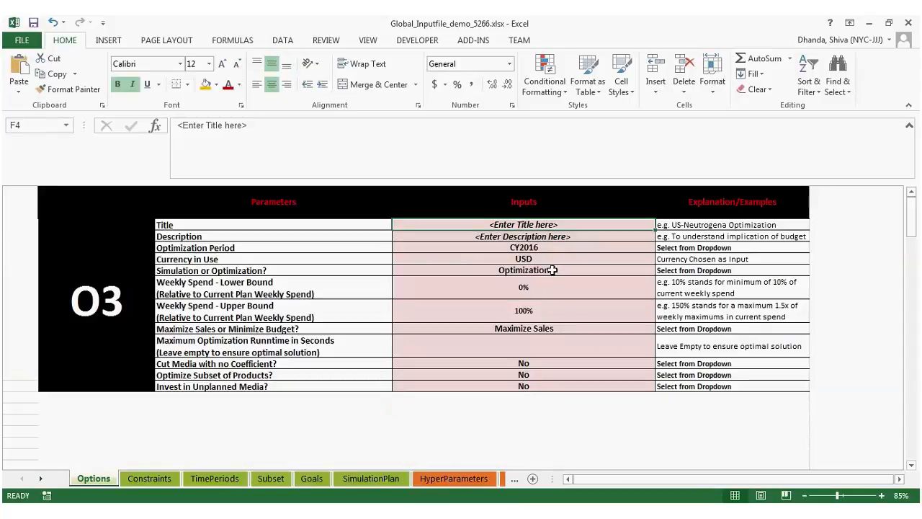
pyautogui.write('Fra')
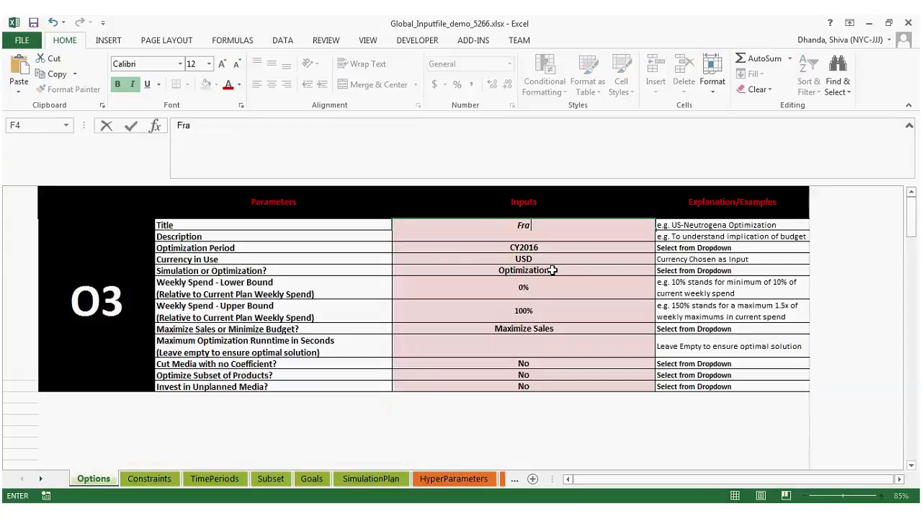
pyautogui.write('ce Listerine')
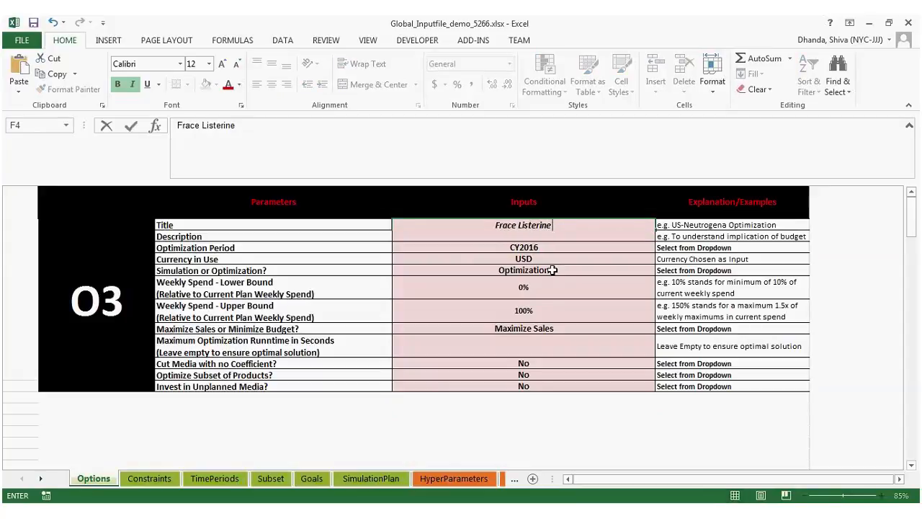
pyautogui.press('Return')
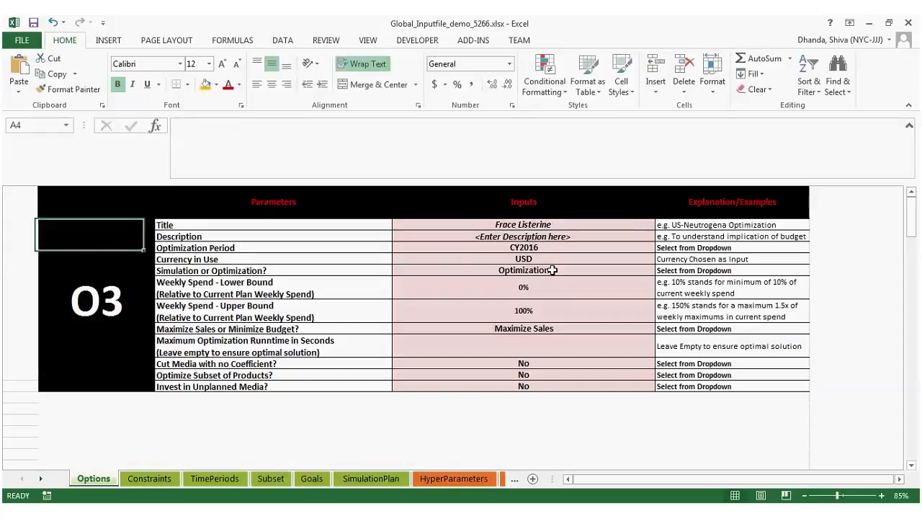
pyautogui.press('Up')
pyautogui.write('France Lister')
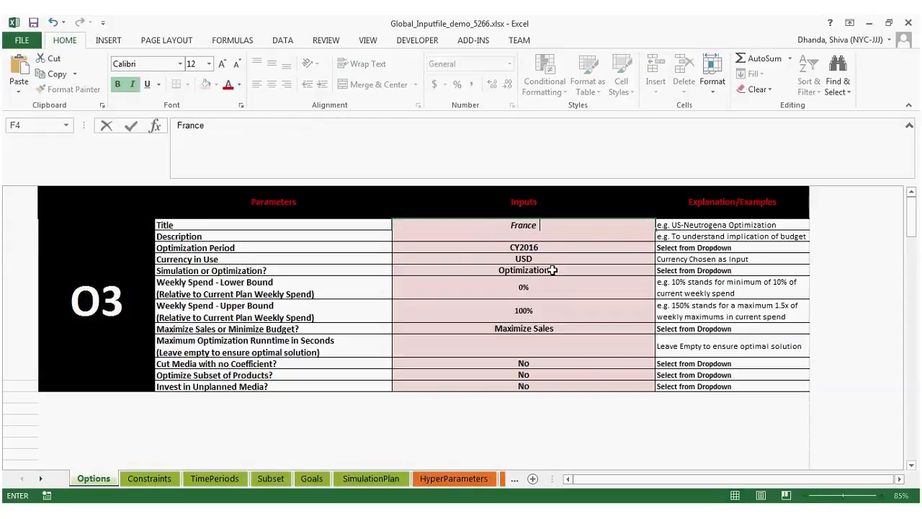
pyautogui.write('ine Optimizatio')
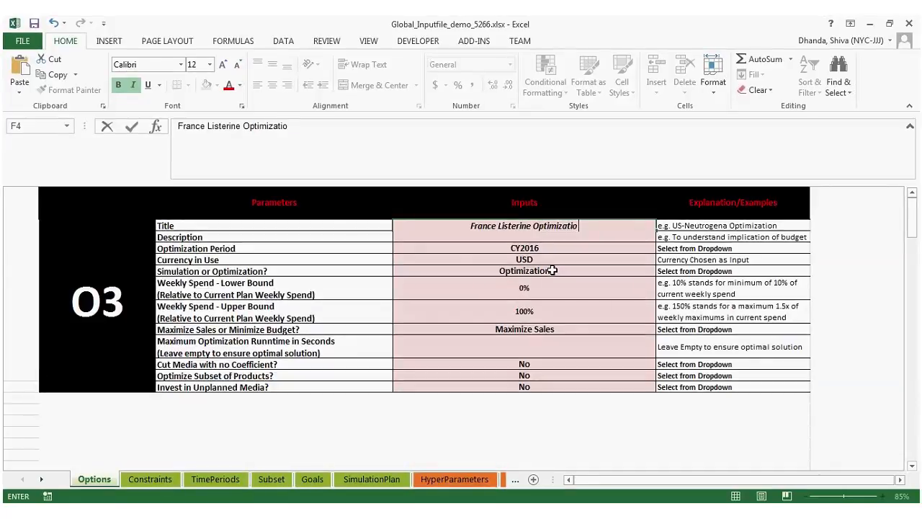
pyautogui.write('n')
pyautogui.press('Return')
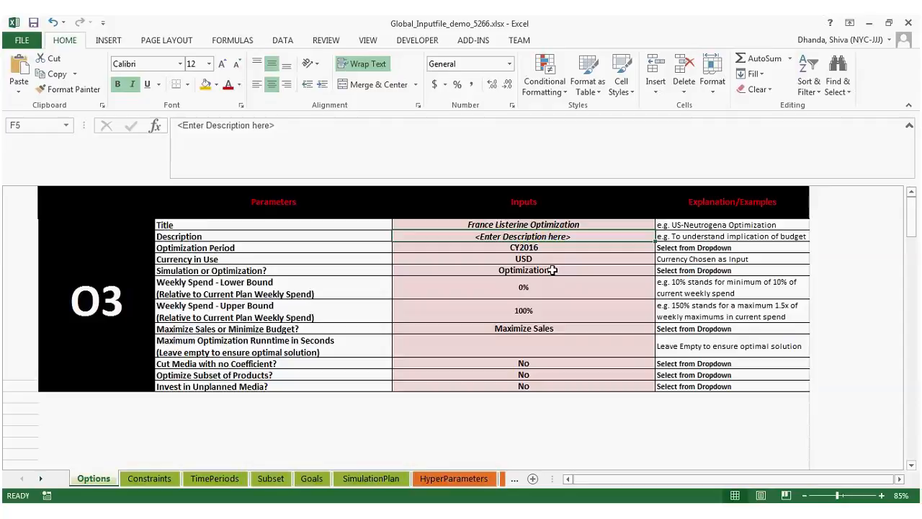
# Enter "Full year optimization with flat budget" as the Description input
pyautogui.write('Full ')
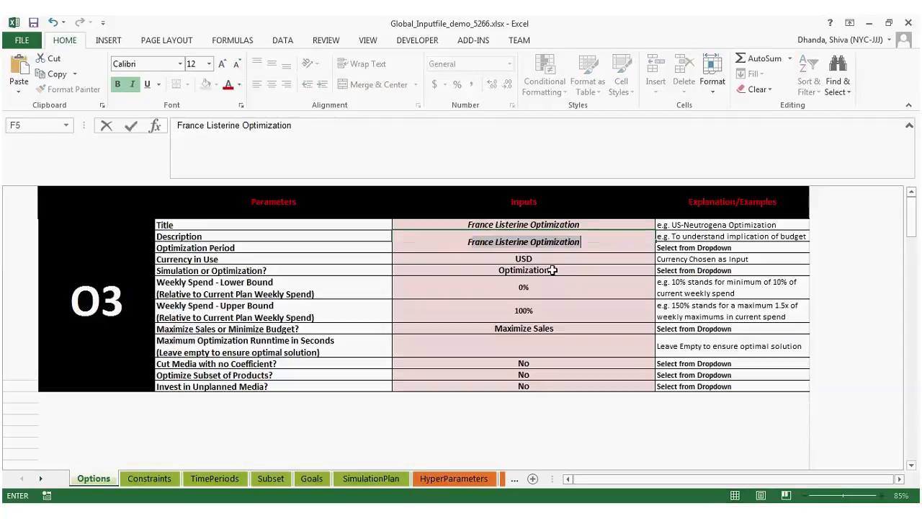
pyautogui.write('year opt')
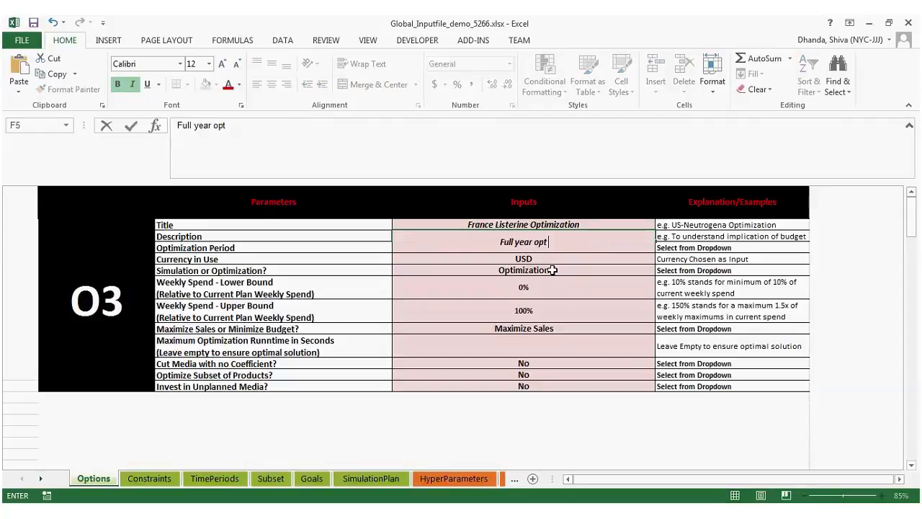
pyautogui.write('imization with flat budget')
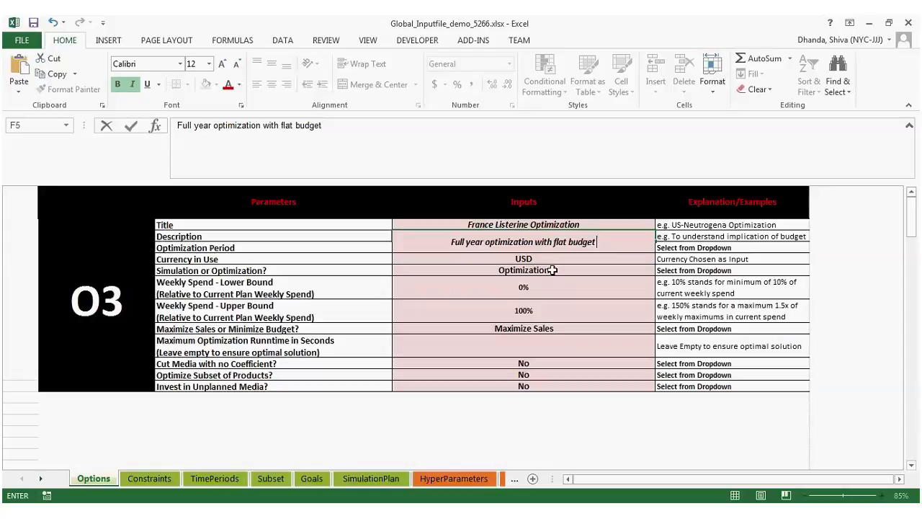
pyautogui.press('Return')
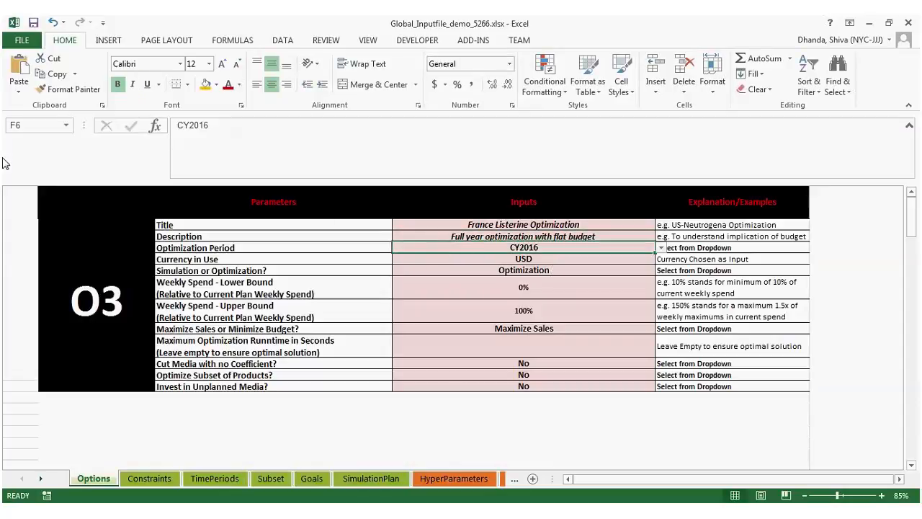
# Try Q2 as the Optimization Period and restore CY2016
pyautogui.click(660, 248)
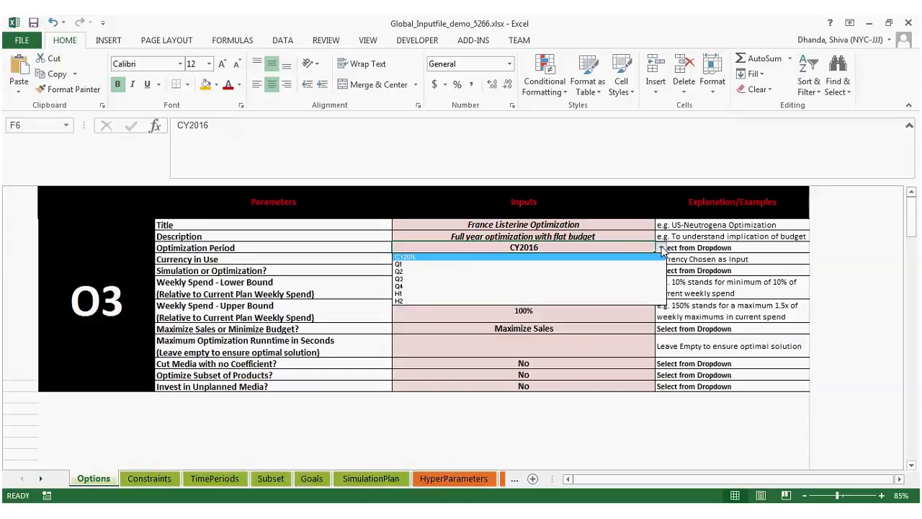
pyautogui.click(630, 272)
pyautogui.click(661, 248)
pyautogui.click(643, 257)
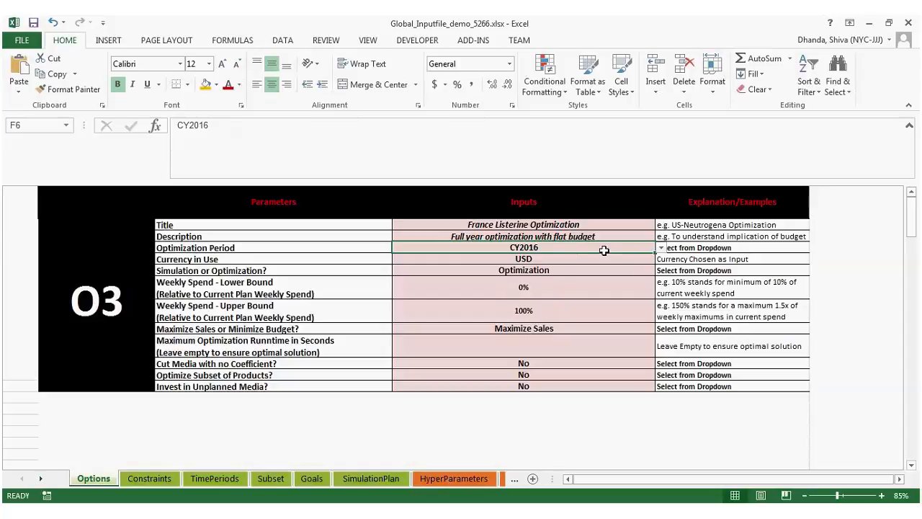
# Set the Optimization Period to Q1
pyautogui.click(660, 249)
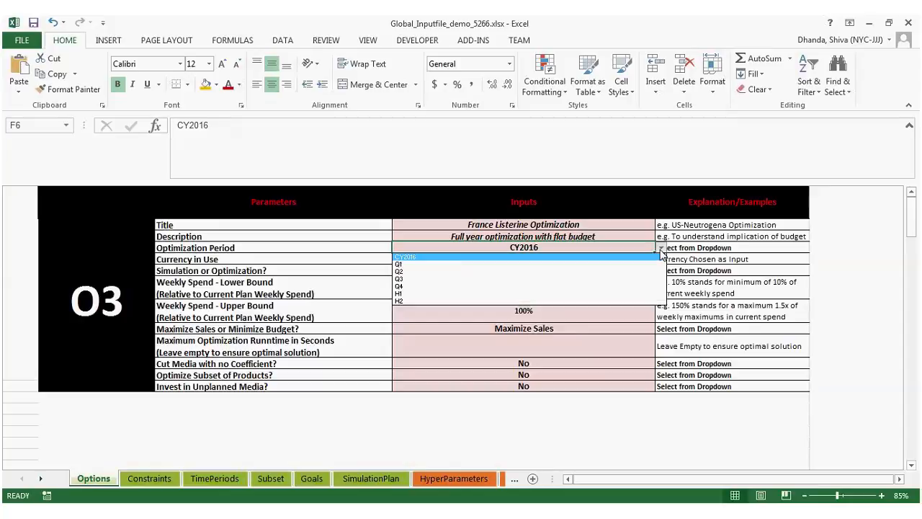
pyautogui.click(661, 264)
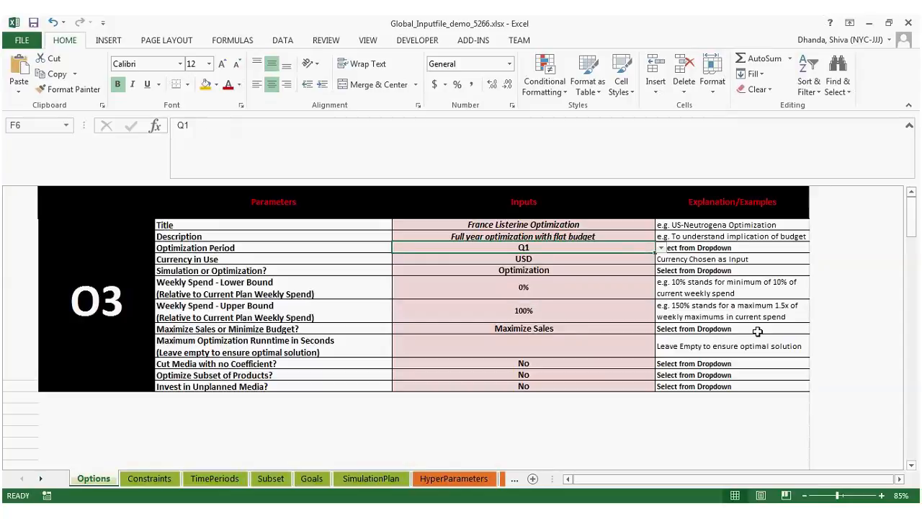
pyautogui.click(661, 248)
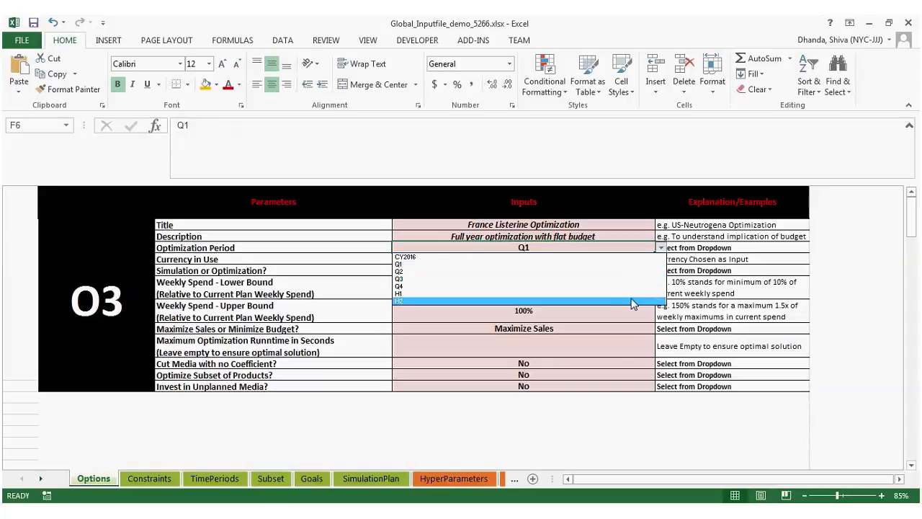
pyautogui.click(755, 258)
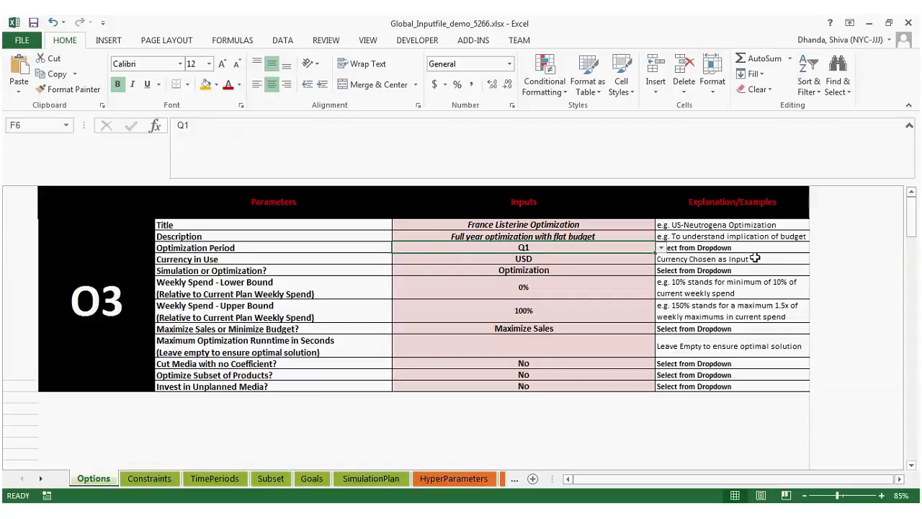
# Inspect the currency input and the available choices for "Simulation or Optimization?"
pyautogui.click(530, 257)
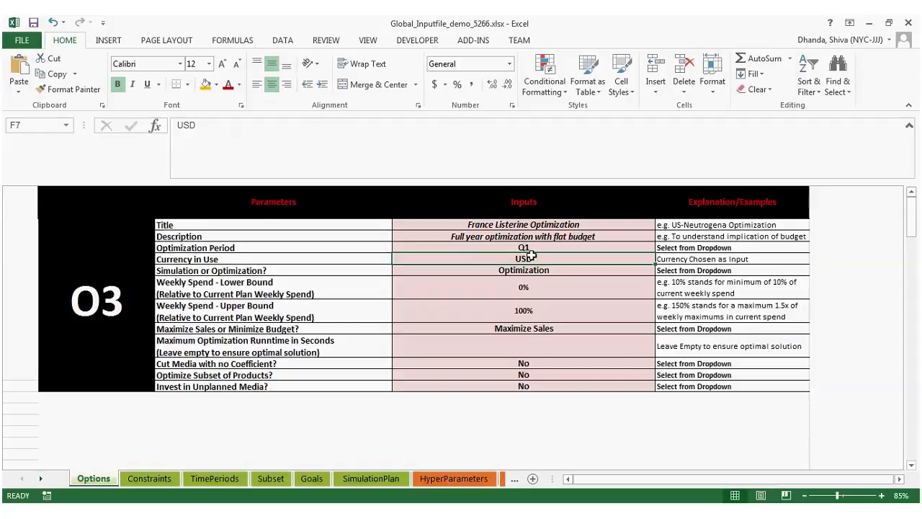
pyautogui.press('Down')
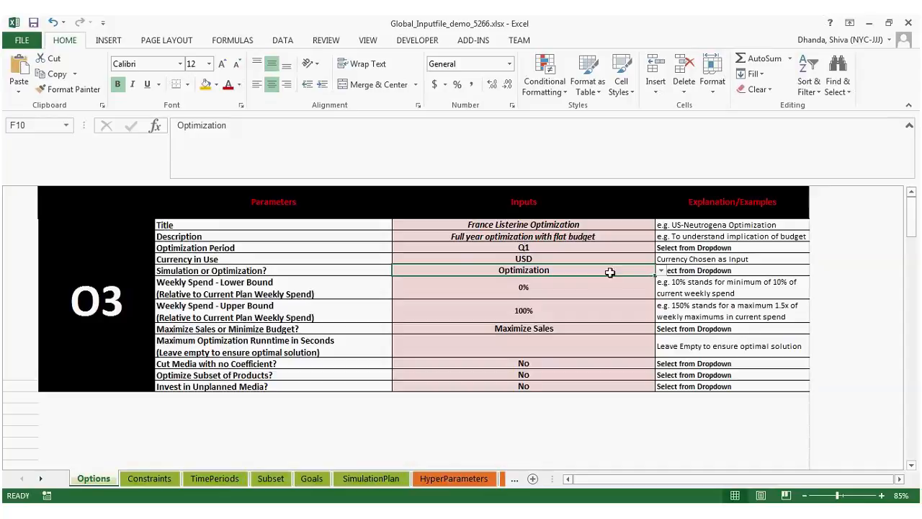
pyautogui.click(662, 272)
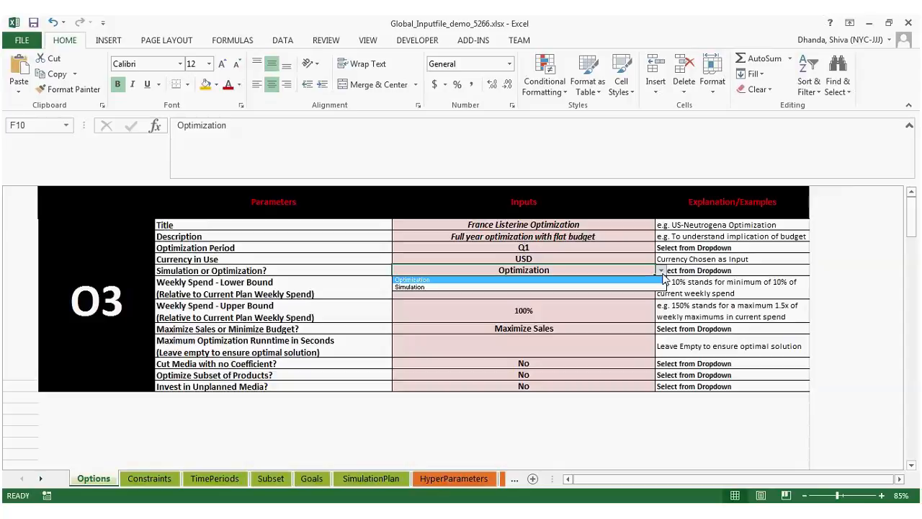
pyautogui.click(661, 272)
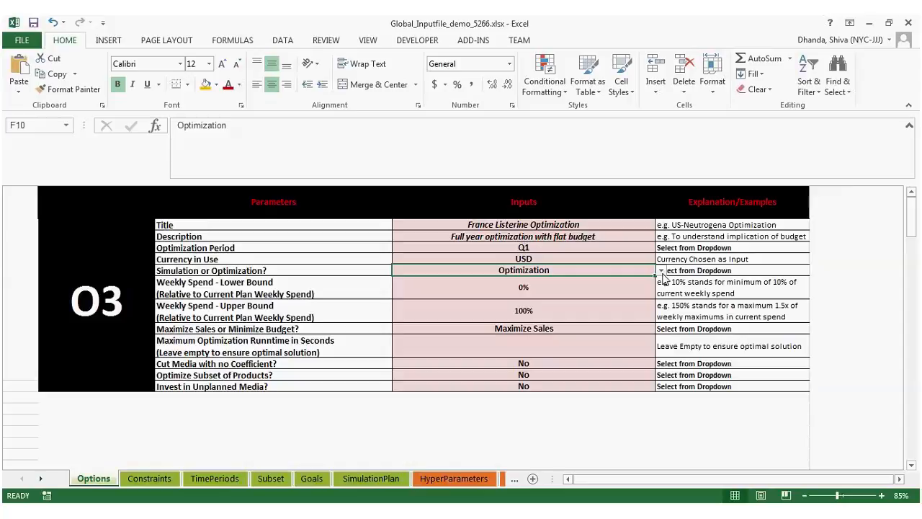
# Set the Weekly Spend lower bound to 50%
pyautogui.press('Return')
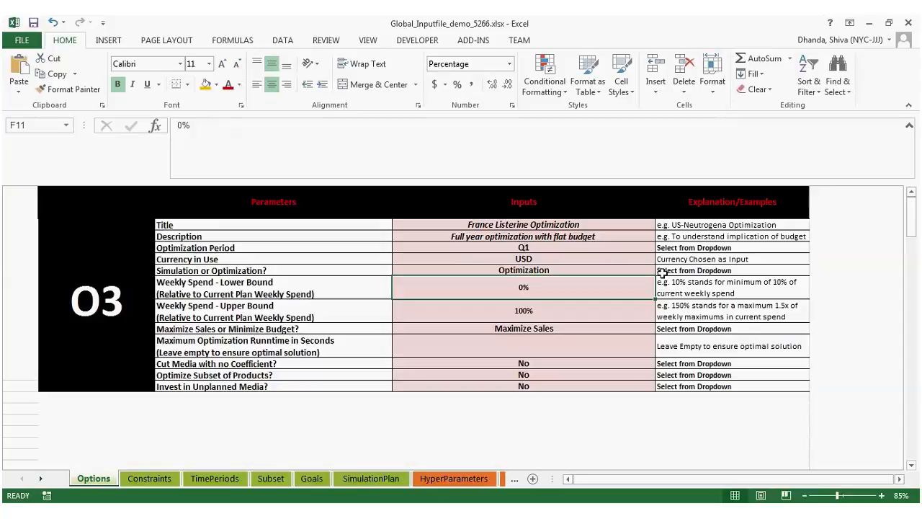
pyautogui.hotkey('shift', 'Down')
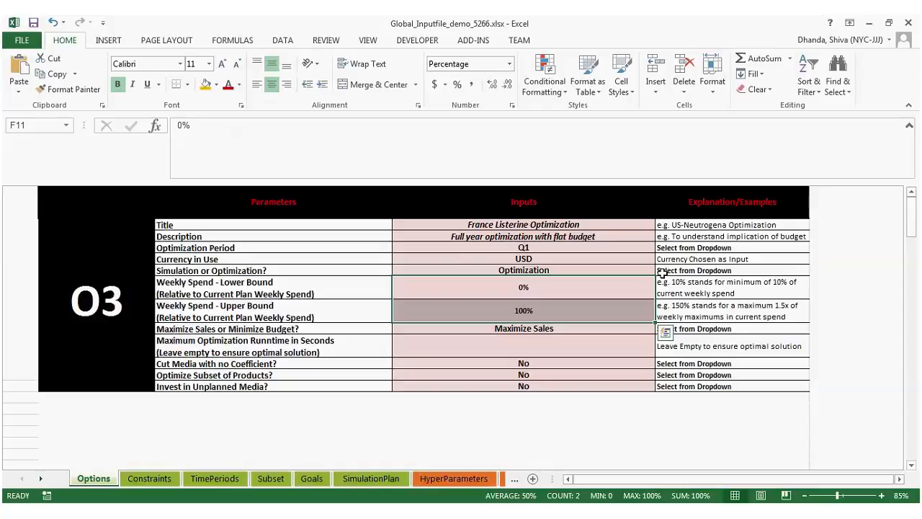
pyautogui.press('Up')
pyautogui.press('Down')
pyautogui.write('50')
pyautogui.press('Return')
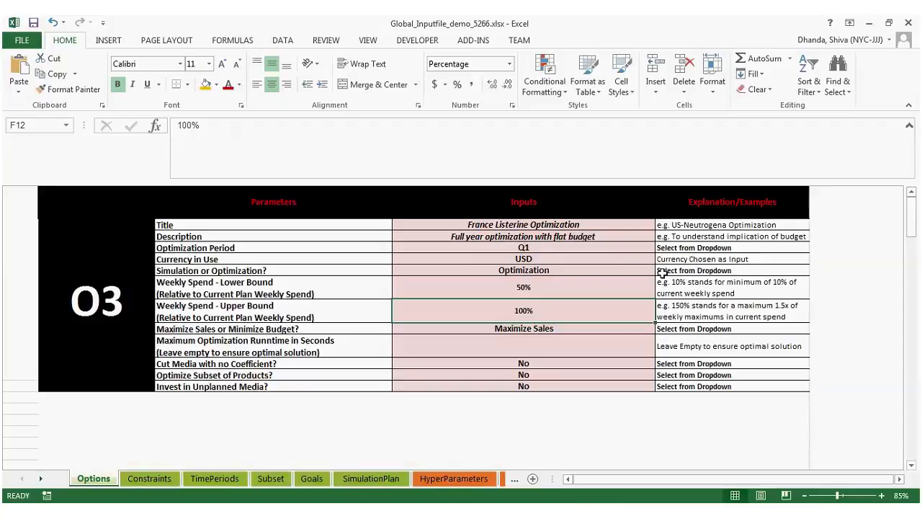
# Examine the choices for "Maximize Sales or Minimize Budget?" and the maximum optimization runtime input
pyautogui.hotkey('shift', 'space')
pyautogui.press('Down')
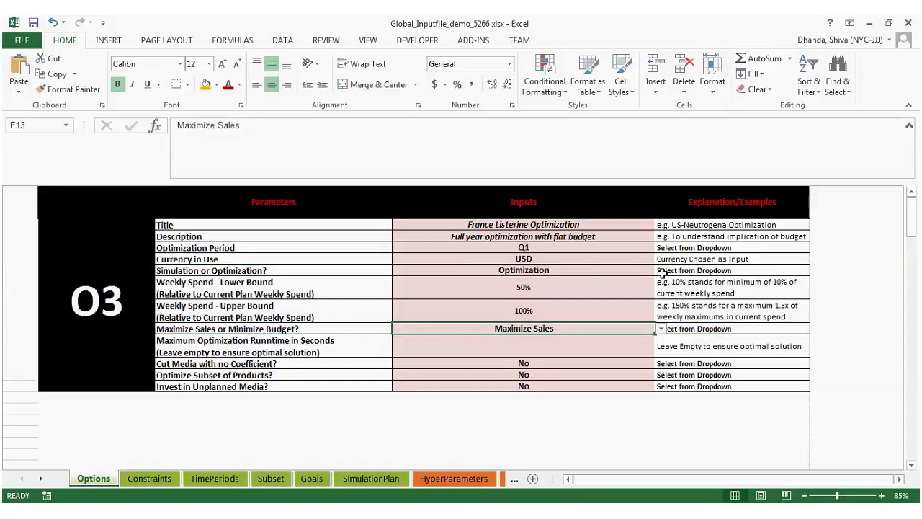
pyautogui.press('Up')
pyautogui.press('Down')
pyautogui.click(661, 329)
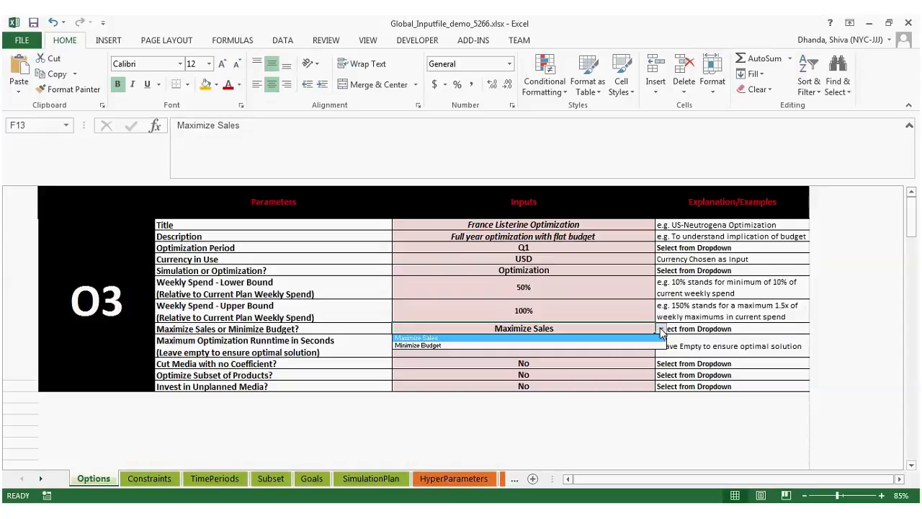
pyautogui.press('Escape')
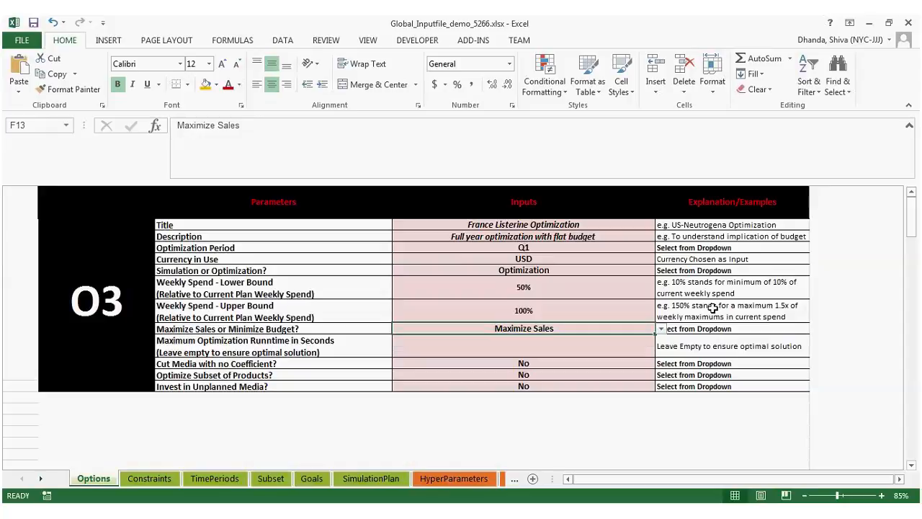
pyautogui.click(584, 350)
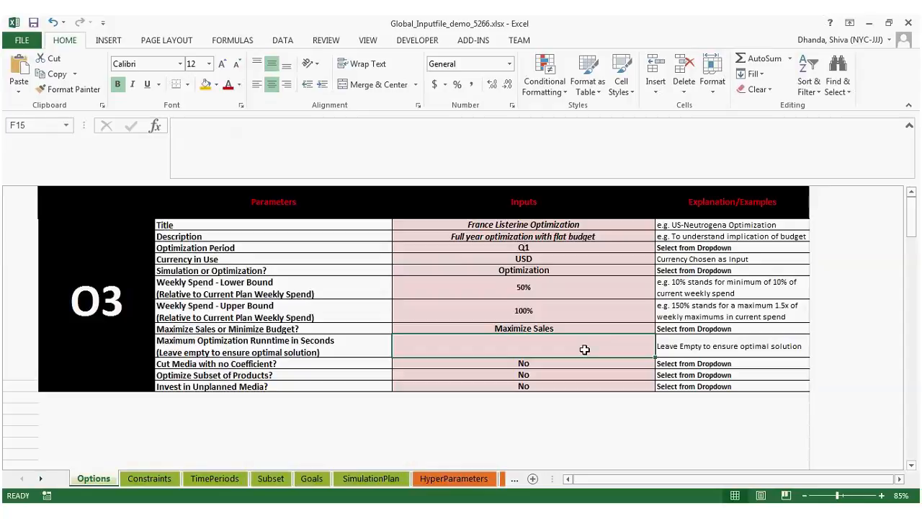
pyautogui.press('Down')
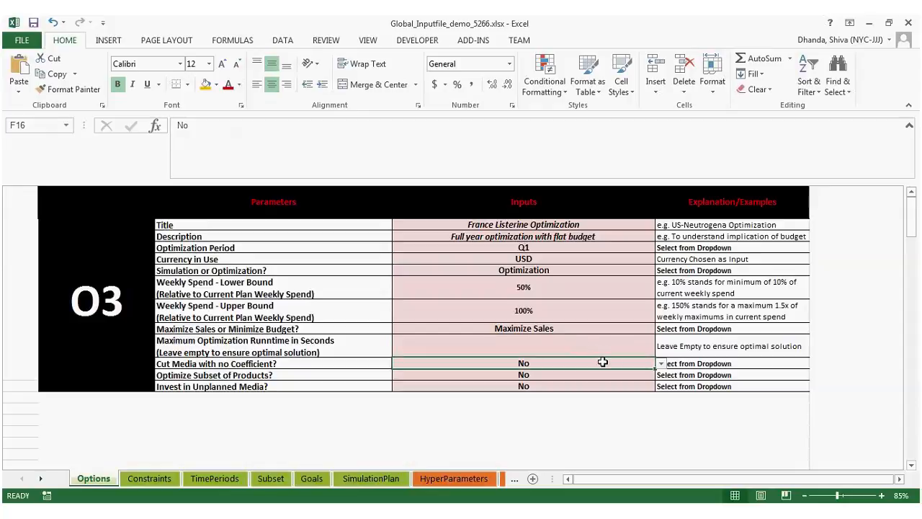
pyautogui.hotkey('shift', 'space')
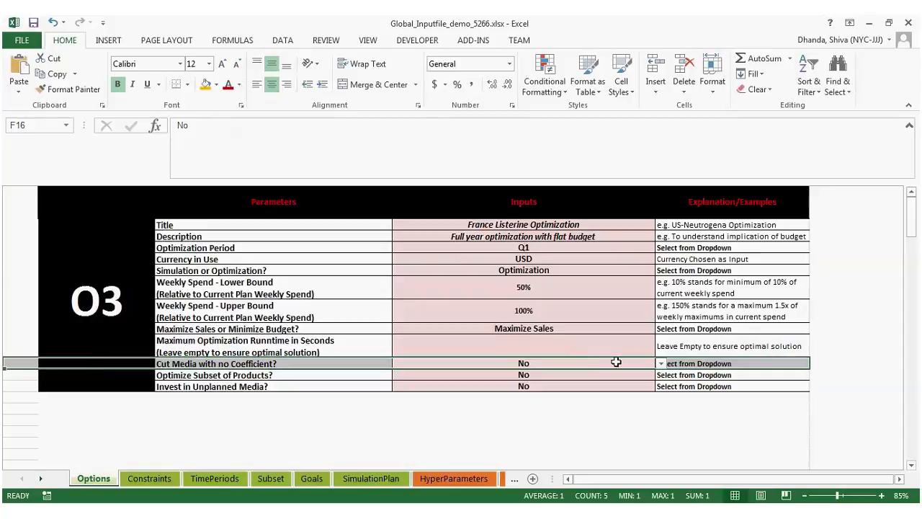
pyautogui.click(616, 362)
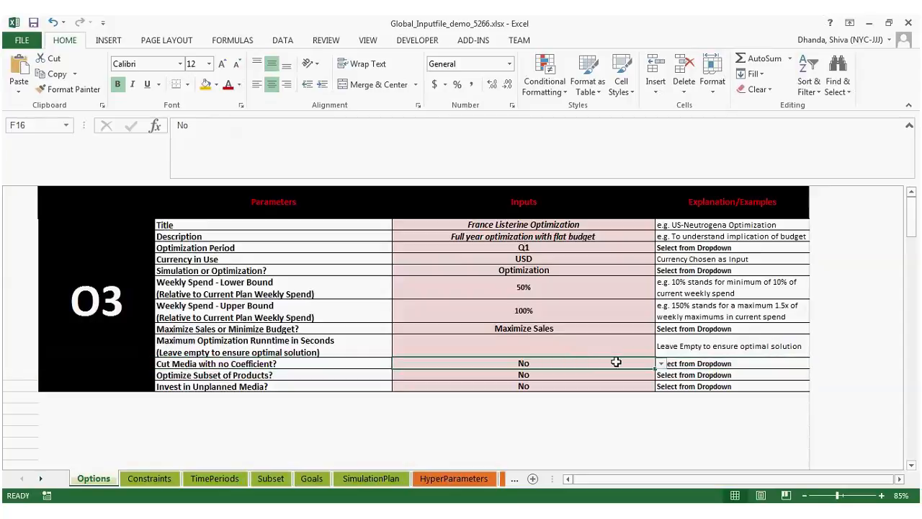
pyautogui.press('Up')
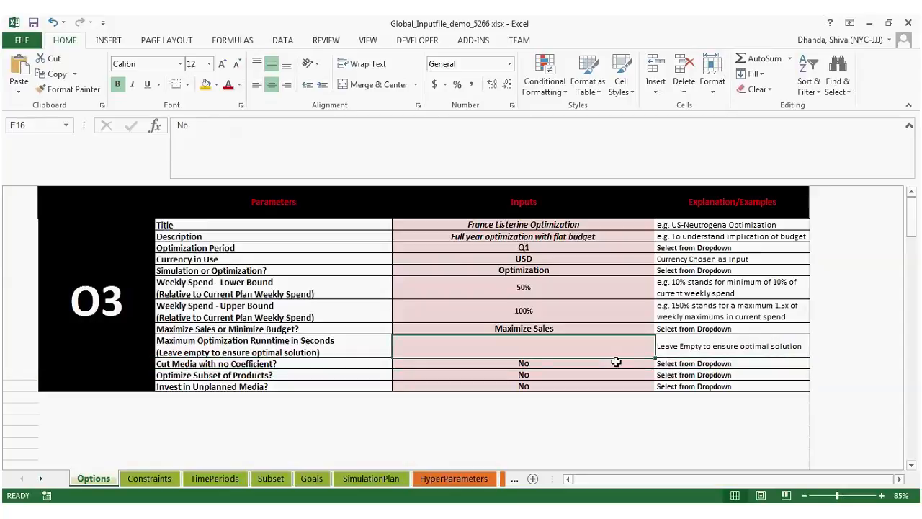
pyautogui.press('Down')
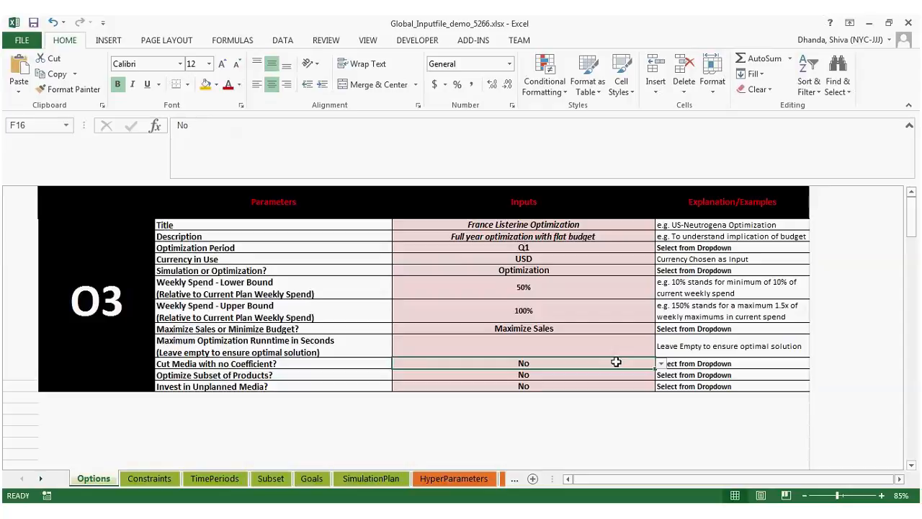
# Switch "Cut Media with no Coefficient?" to Yes and back to No
pyautogui.click(660, 363)
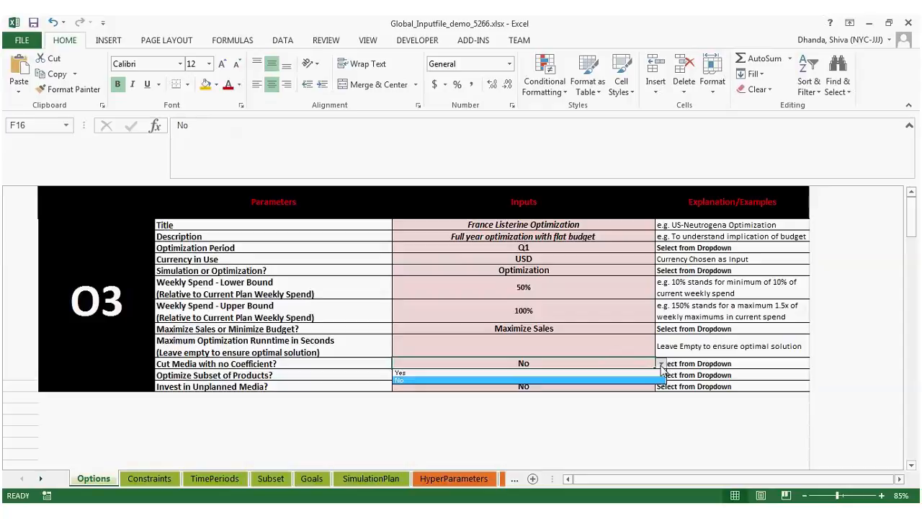
pyautogui.click(654, 372)
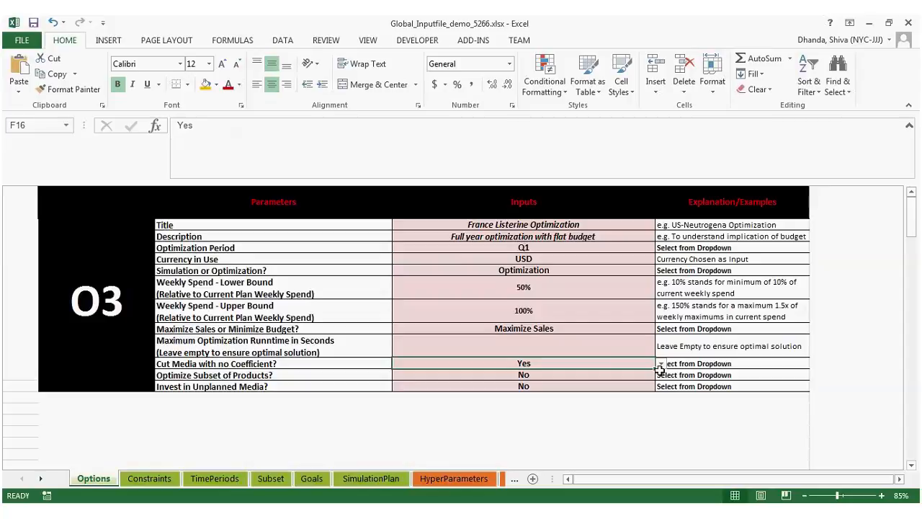
pyautogui.click(660, 364)
pyautogui.click(658, 365)
pyautogui.click(658, 366)
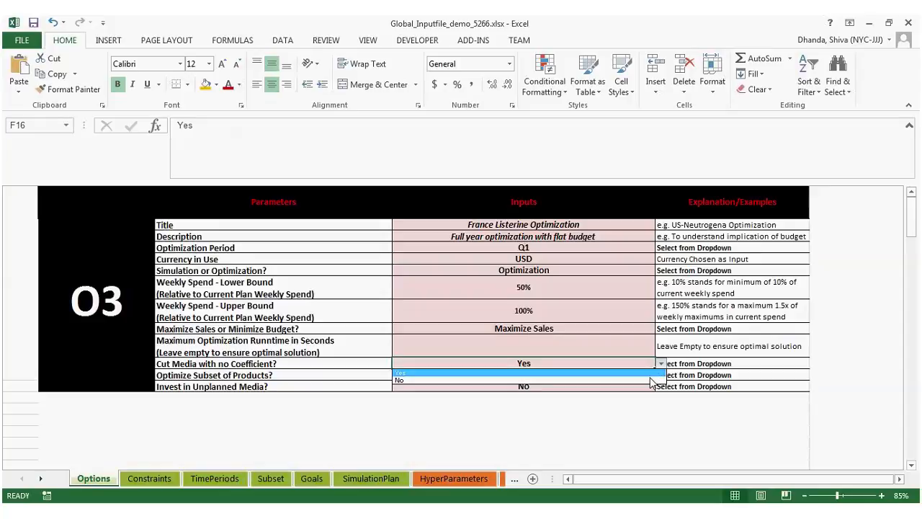
pyautogui.click(649, 377)
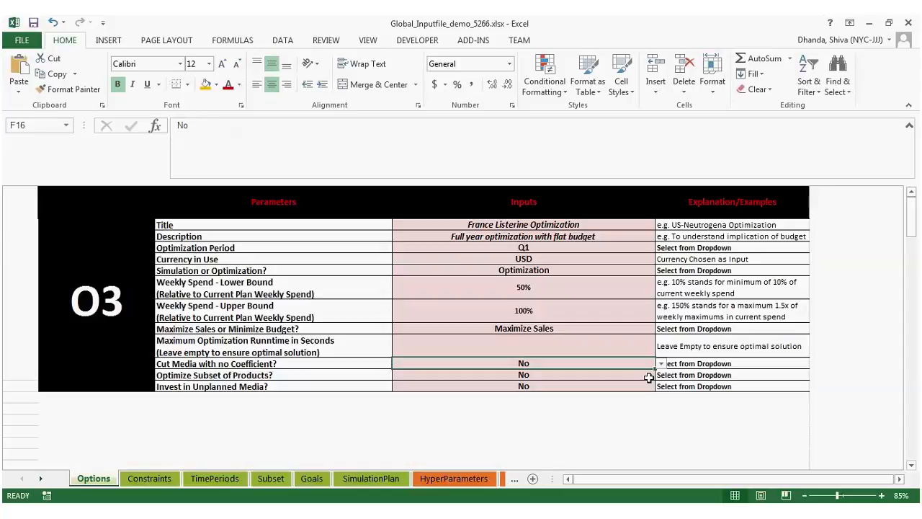
# Set "Invest in Unplanned Media?" to Yes
pyautogui.press('Down')
pyautogui.press('Down')
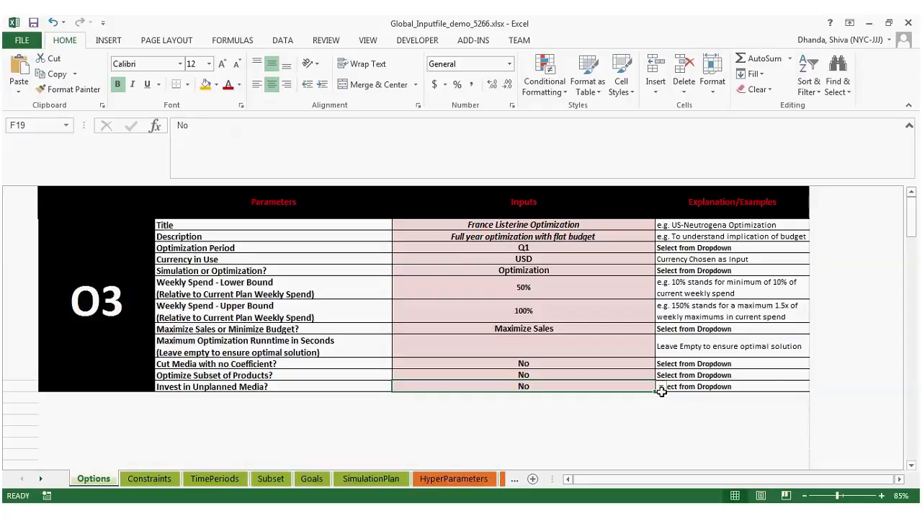
pyautogui.click(661, 387)
pyautogui.click(644, 396)
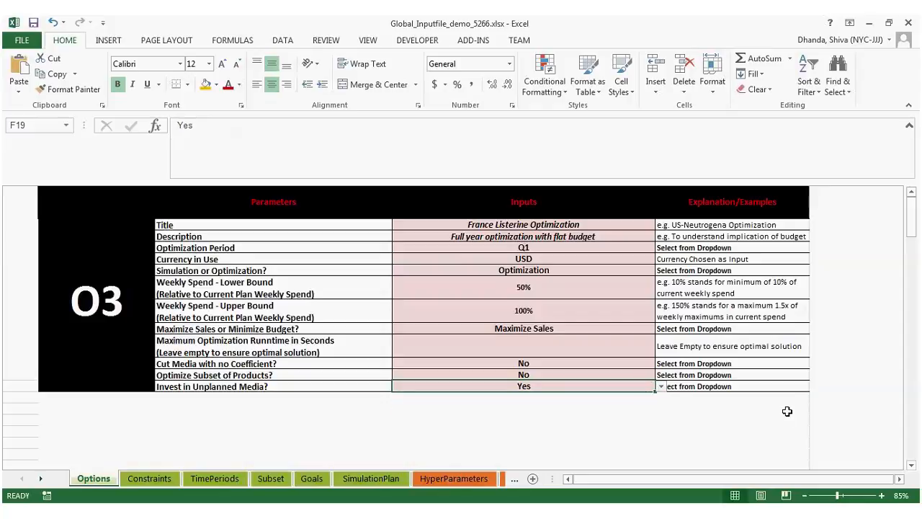